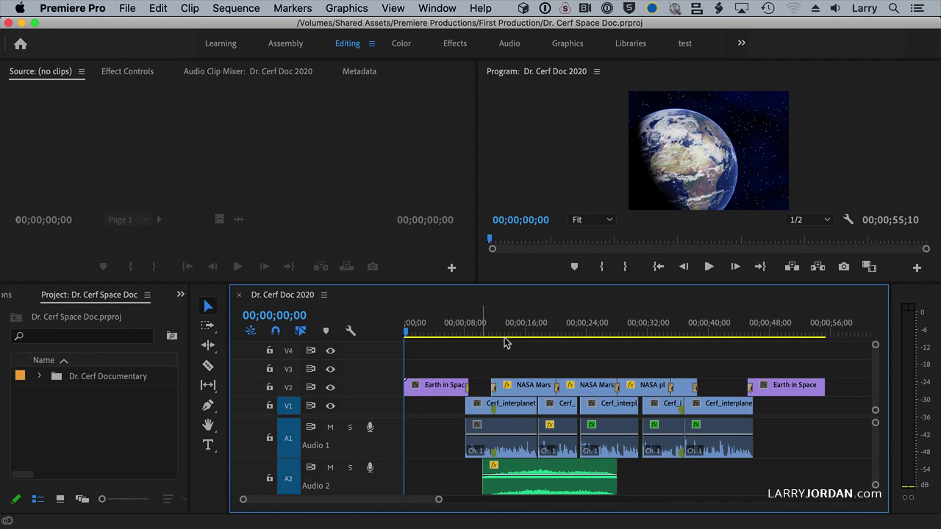
- Solo Audio 1 and play the sequence from about 00;00;08;19, stopping at 00;00;13;24
click(351, 427)
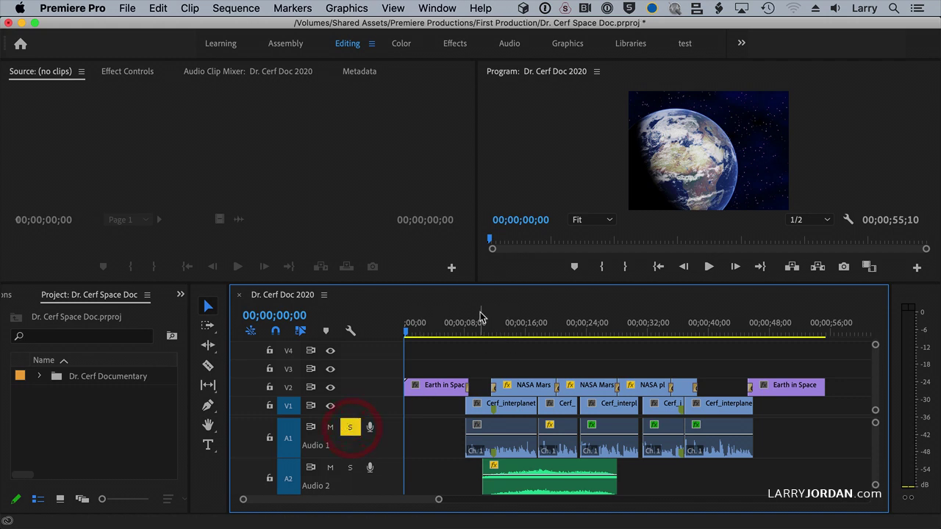
click(471, 327)
key(space)
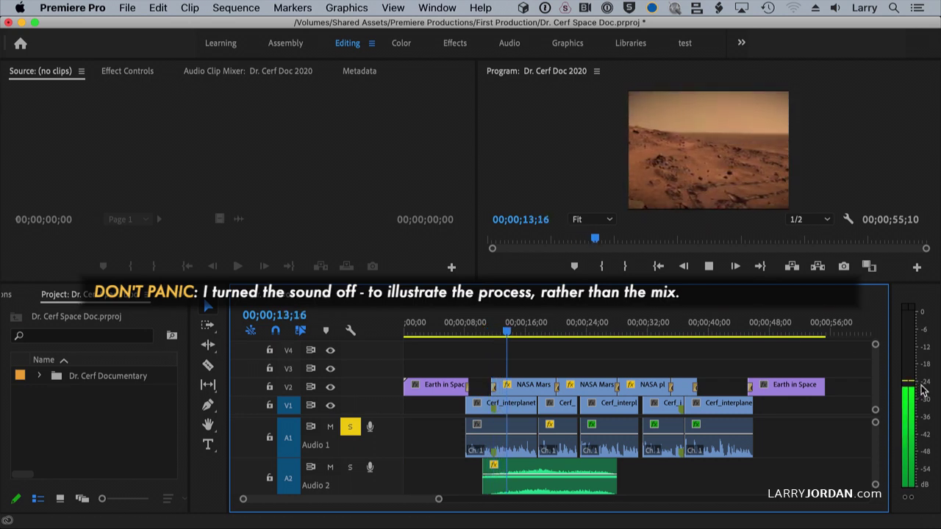
key(space)
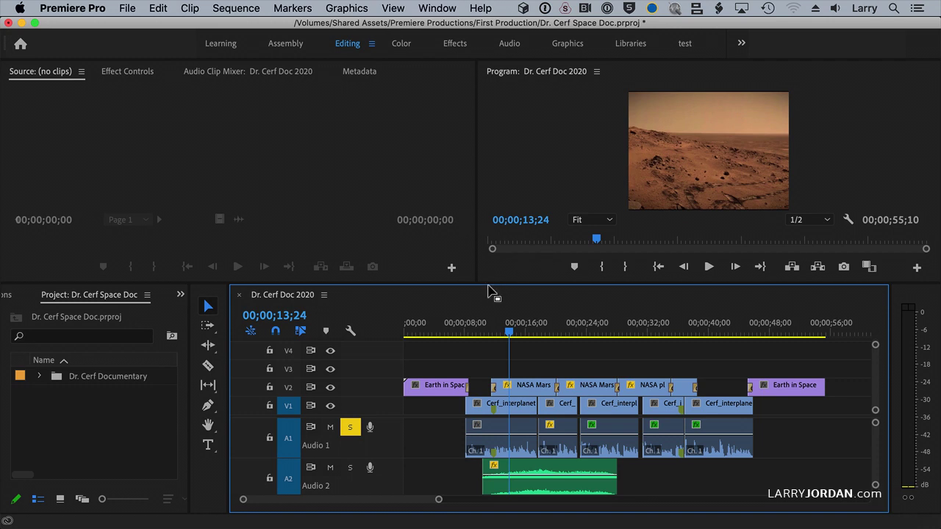
- Send the entire Dr. Cerf Doc 2020 sequence to Audition with Edit in Adobe Audition > Sequence
click(466, 296)
click(158, 8)
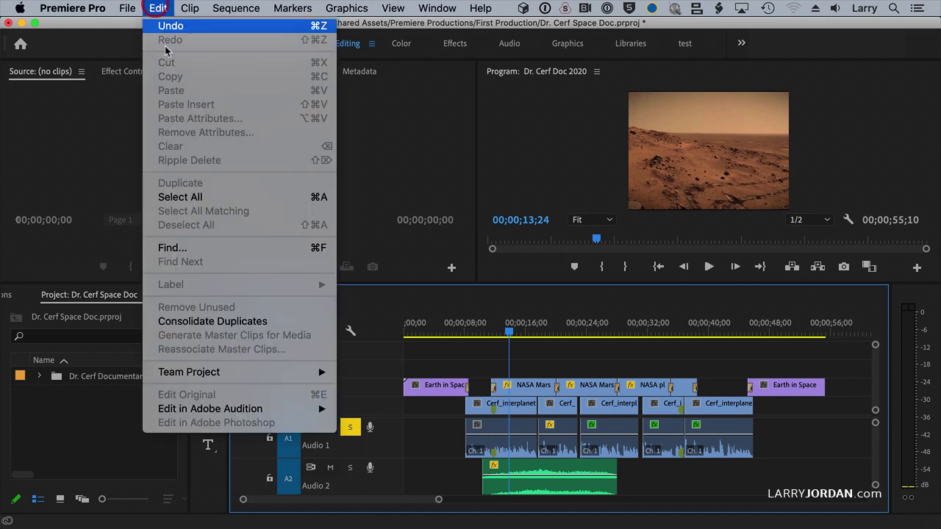
mouse_move(235, 410)
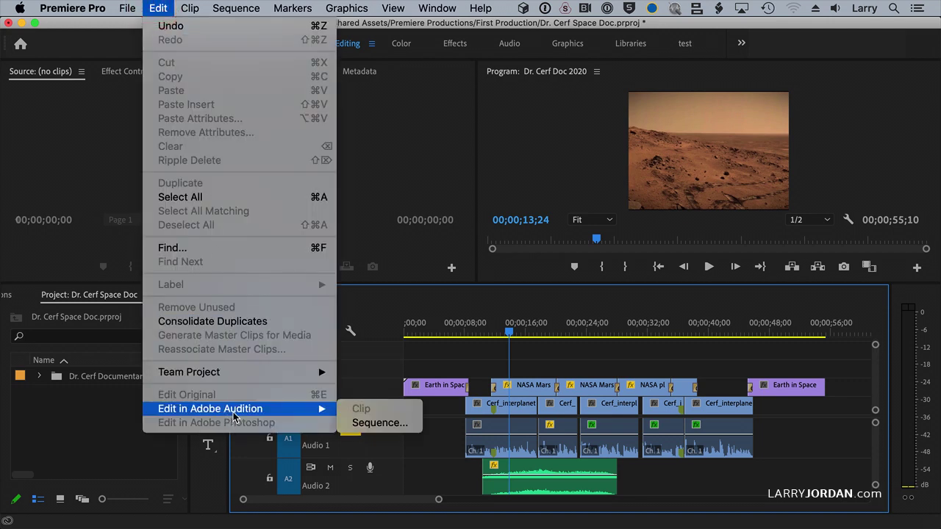
click(405, 425)
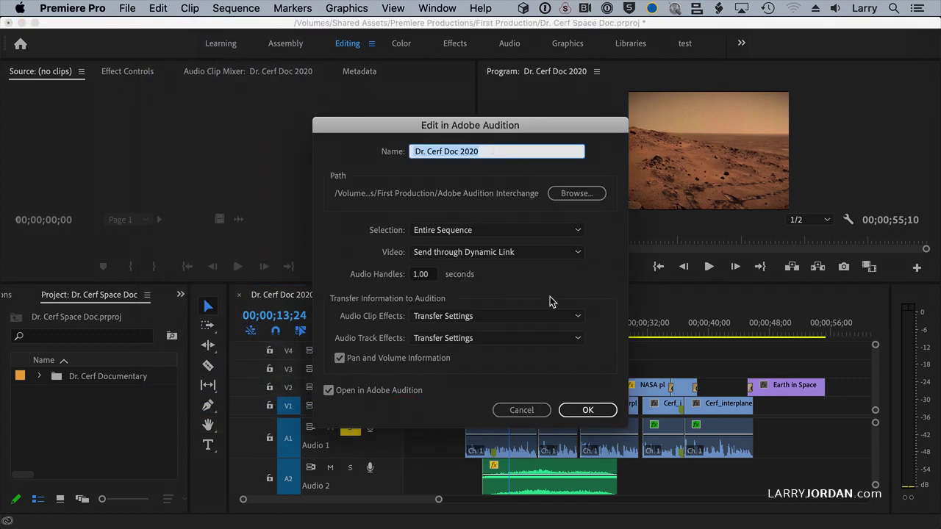
click(577, 410)
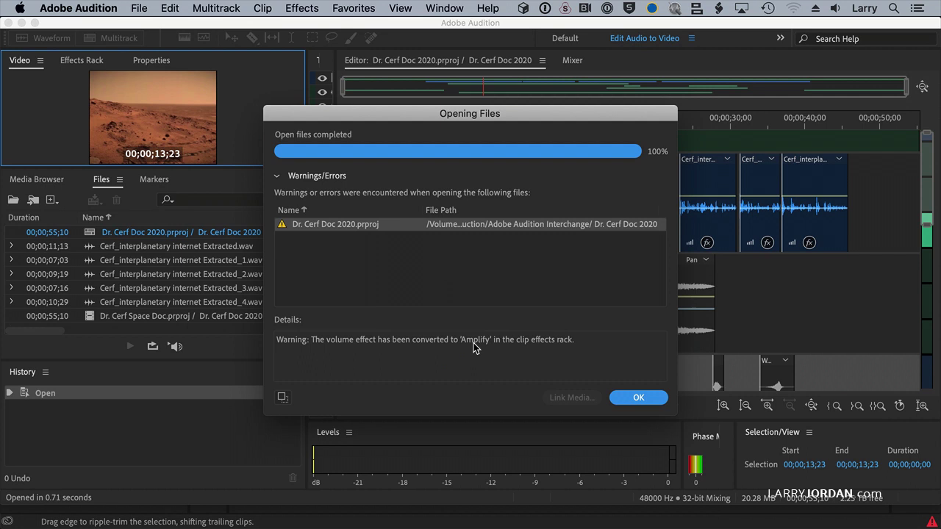
- Dismiss the volume effect warning and lock all Audio 1 dialogue clips in time
click(649, 403)
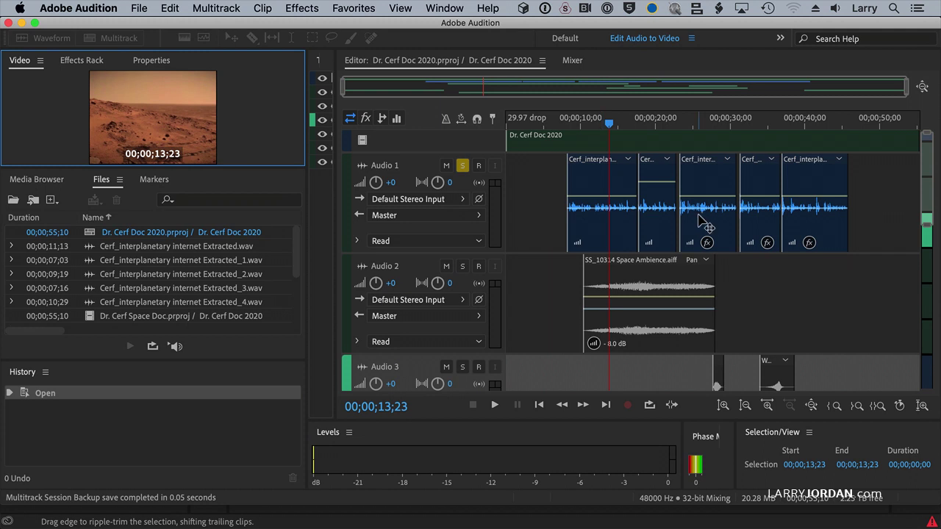
click(669, 197)
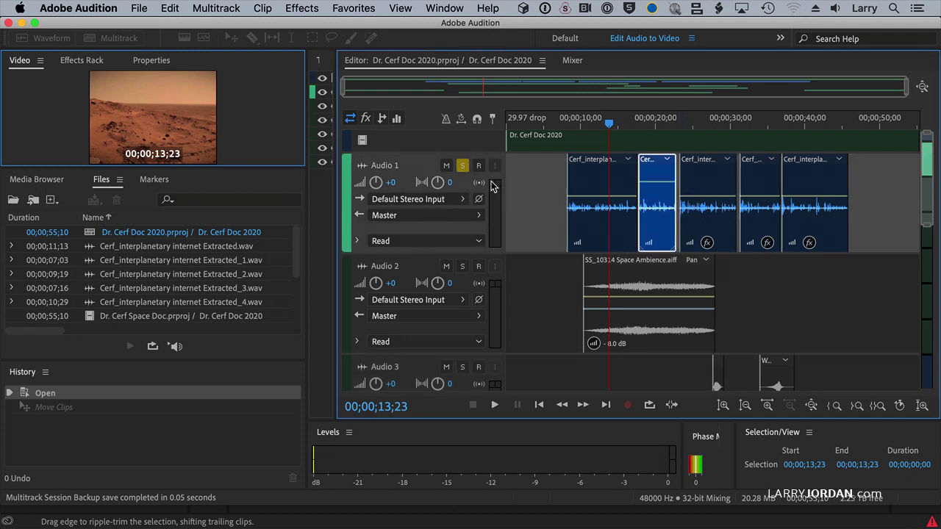
key(super+a)
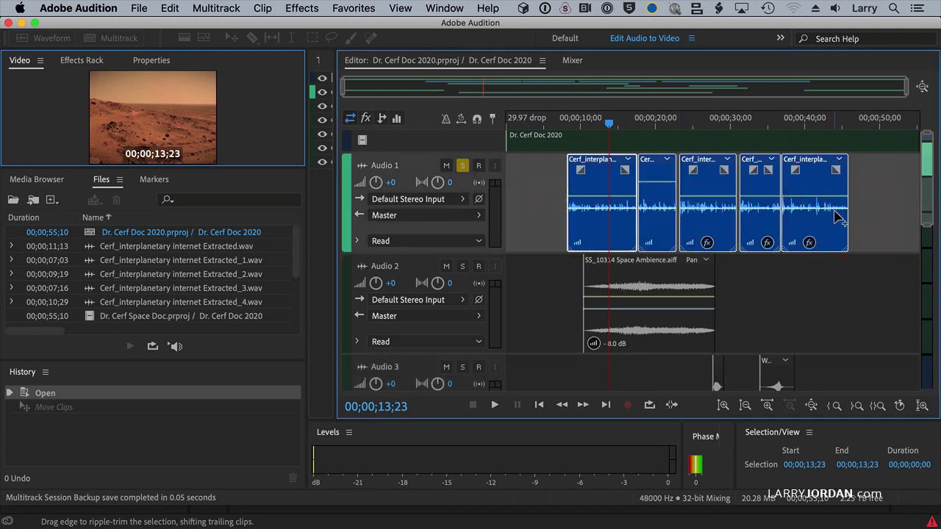
right_click(613, 230)
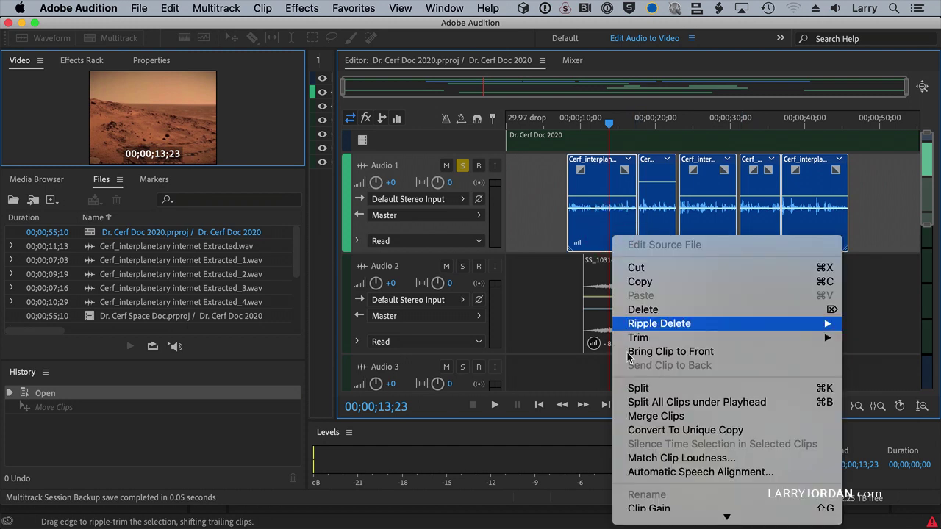
mouse_move(647, 522)
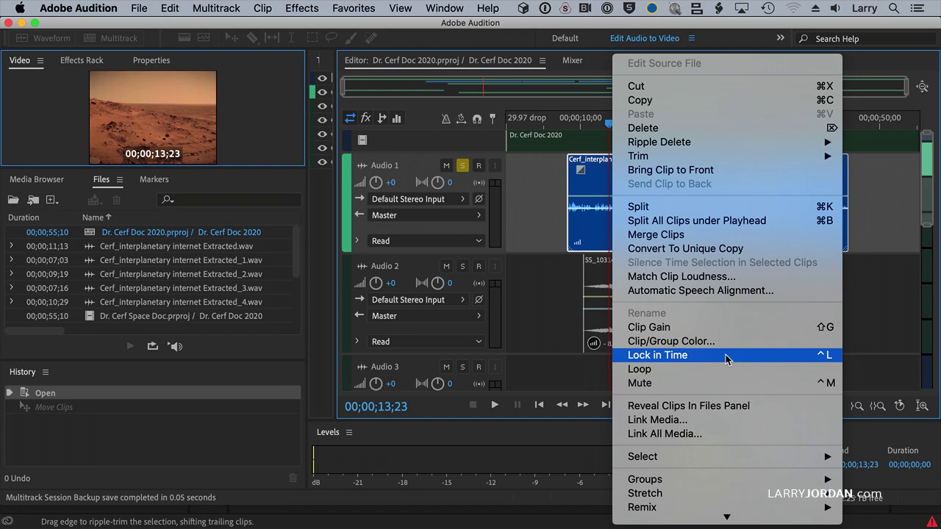
click(725, 355)
- Confirm the first locked clip won't move, then reselect all five dialogue clips
click(524, 205)
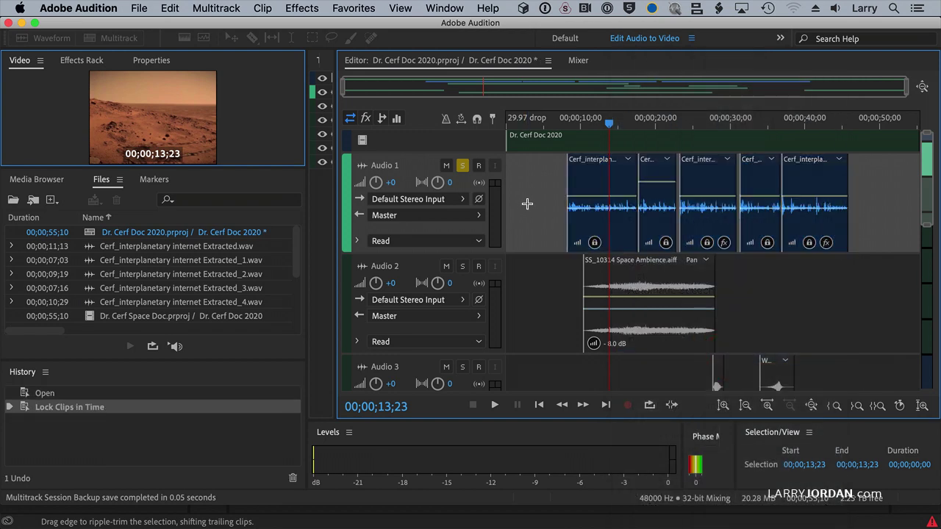
drag(607, 231, 581, 231)
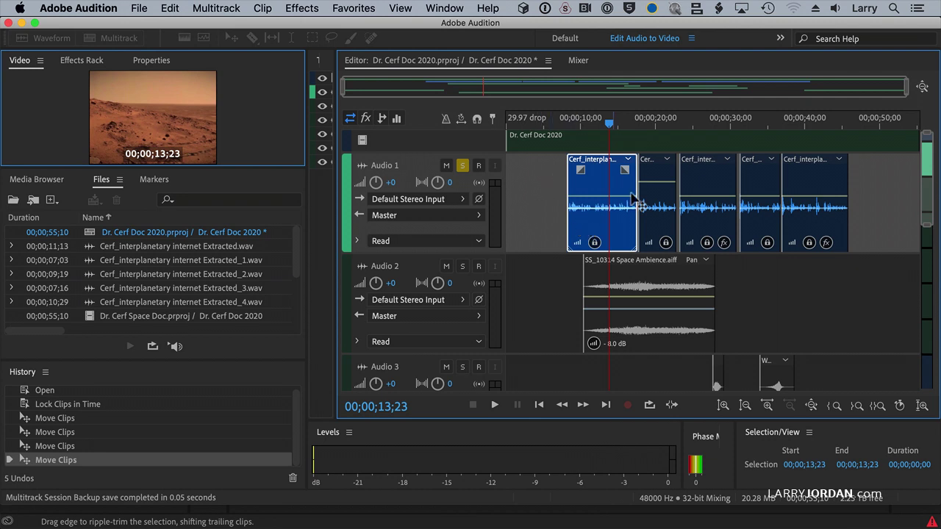
click(658, 190)
key(super+a)
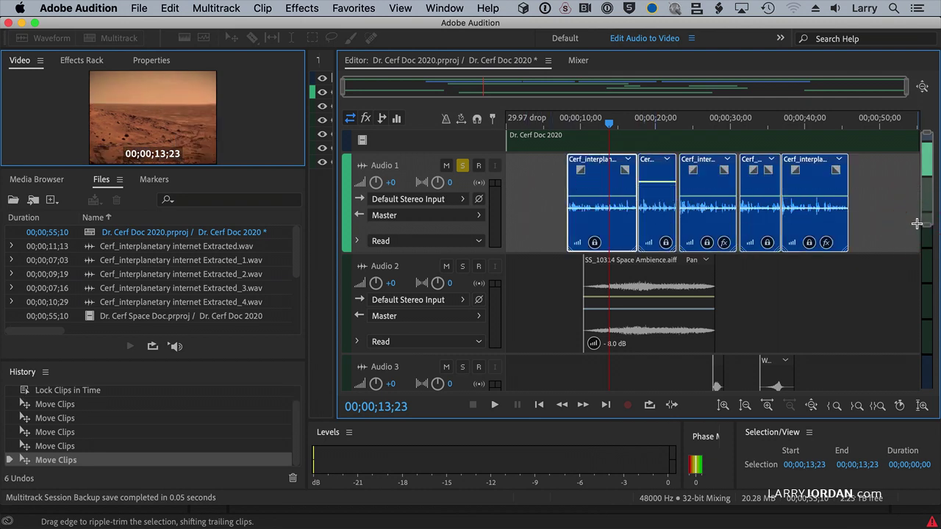
- Open the Match Loudness panel from Window and move it clear of the Files list
click(435, 8)
click(505, 271)
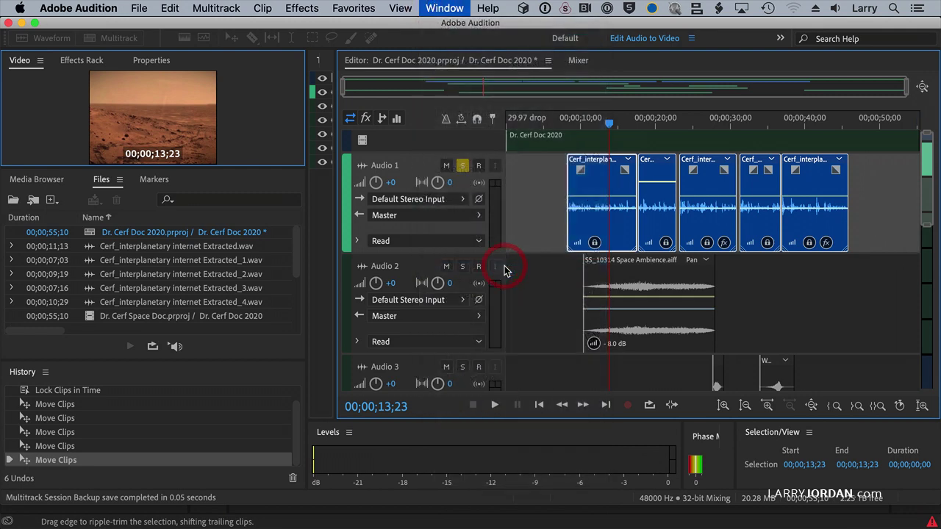
drag(368, 44, 504, 40)
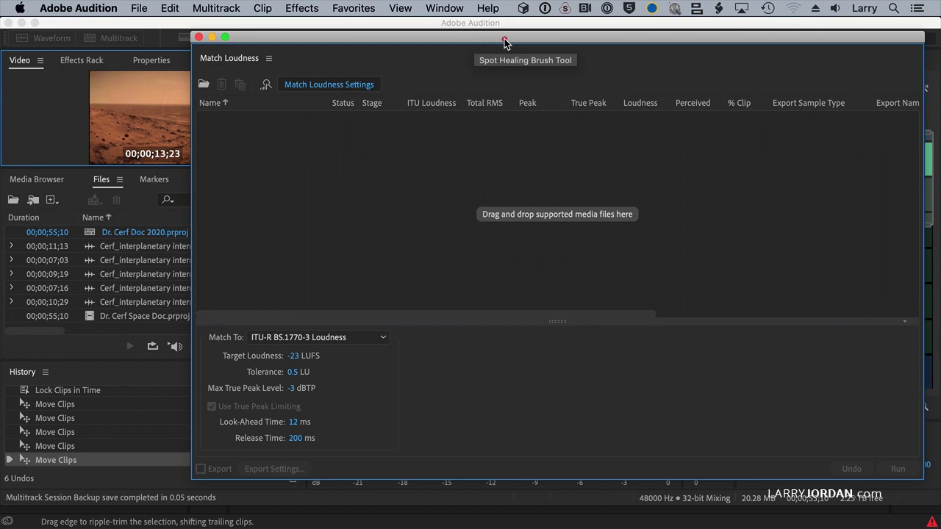
click(146, 255)
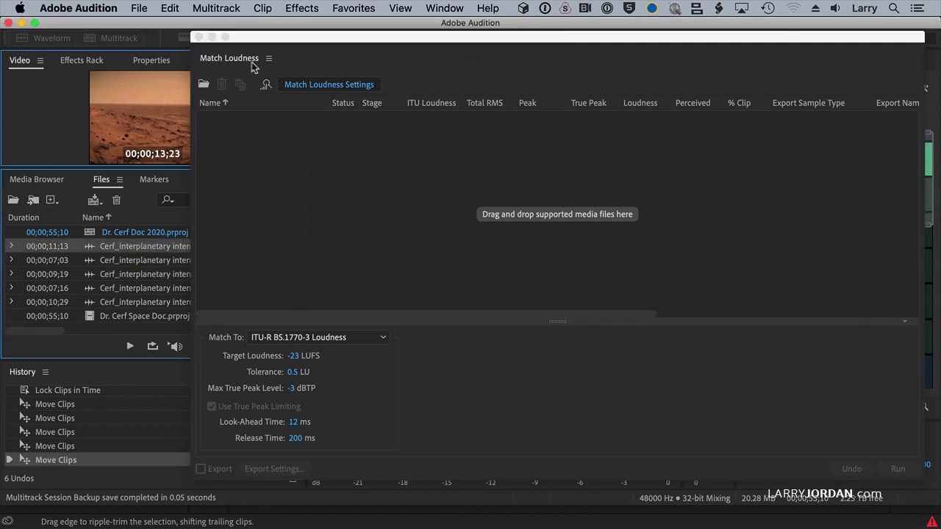
drag(265, 40, 367, 52)
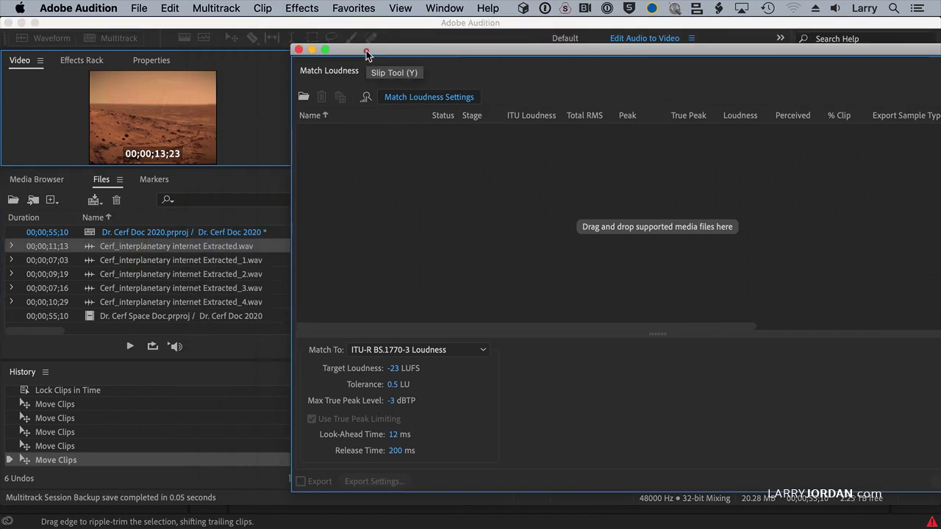
- Load the five Extracted.wav dialogue files into Match Loudness
shift+click(263, 300)
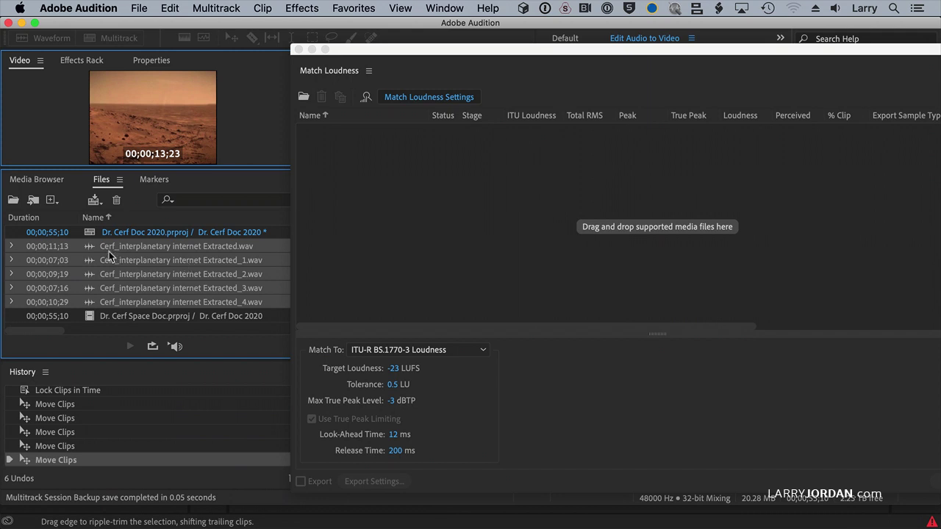
drag(86, 250, 507, 224)
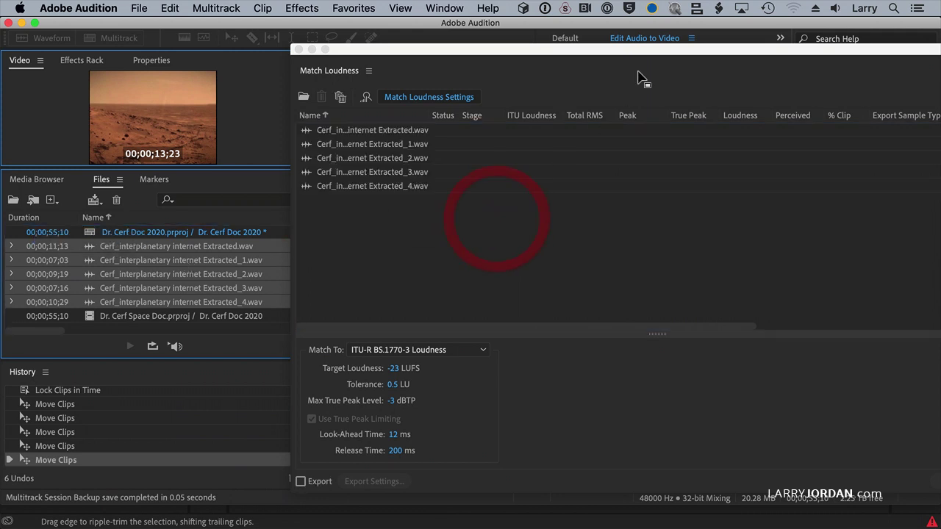
drag(641, 50, 463, 9)
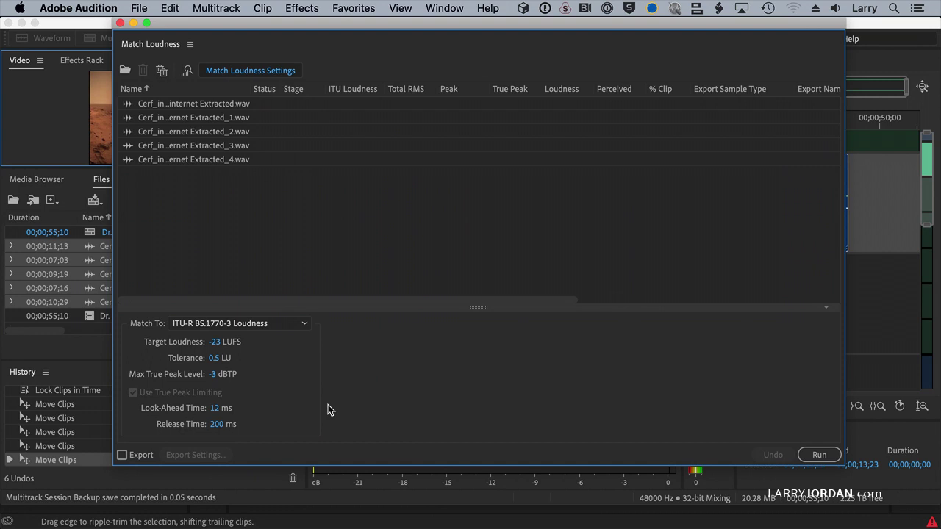
- Run Match Loudness on the five files at -23 LUFS, then close the panel
click(833, 457)
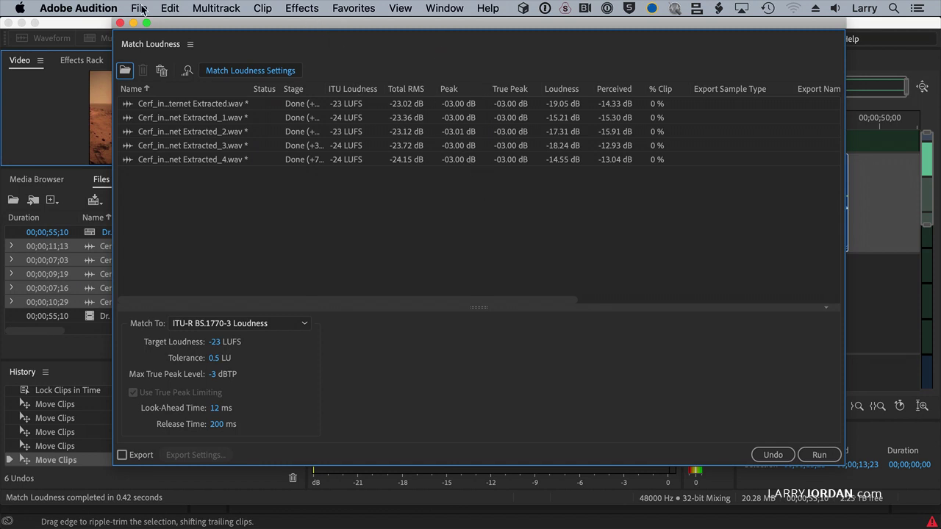
click(121, 23)
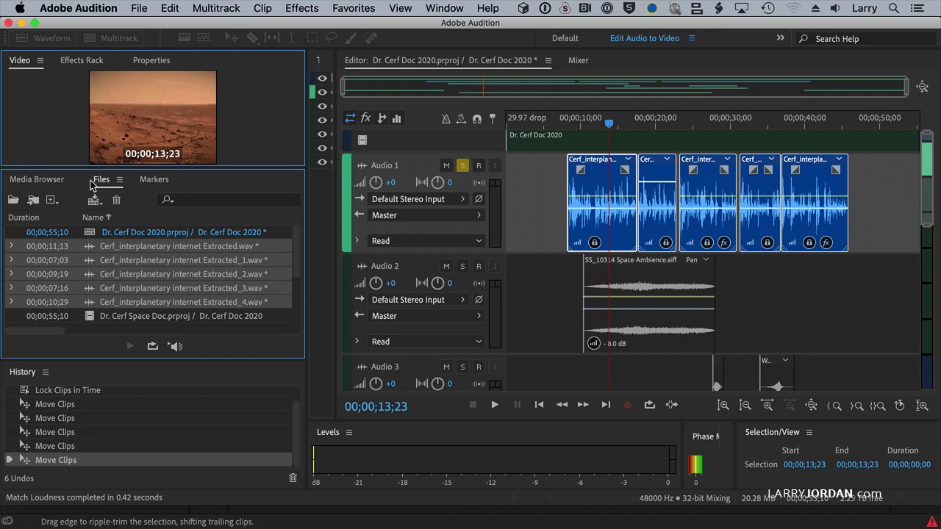
- Apply the Larry Training rack preset to Audio 1 and select its Multiband Compressor
click(92, 62)
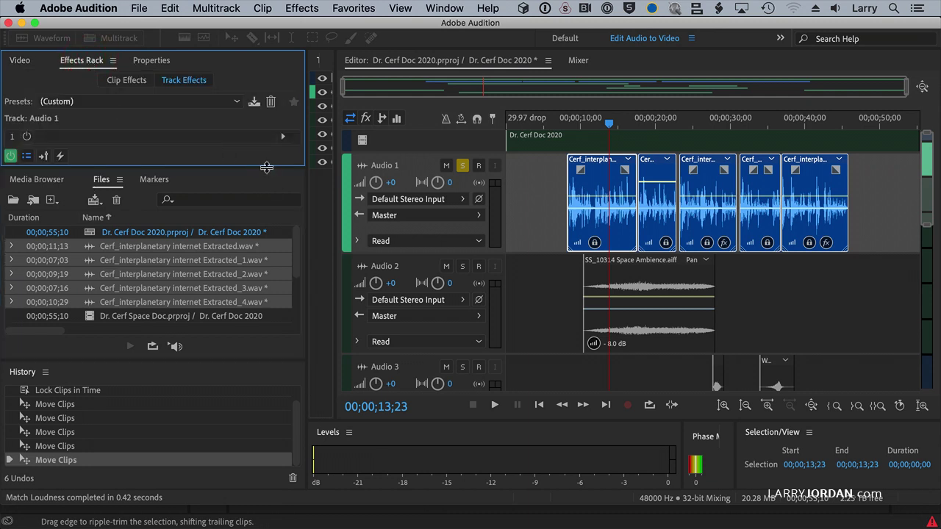
drag(256, 170, 256, 260)
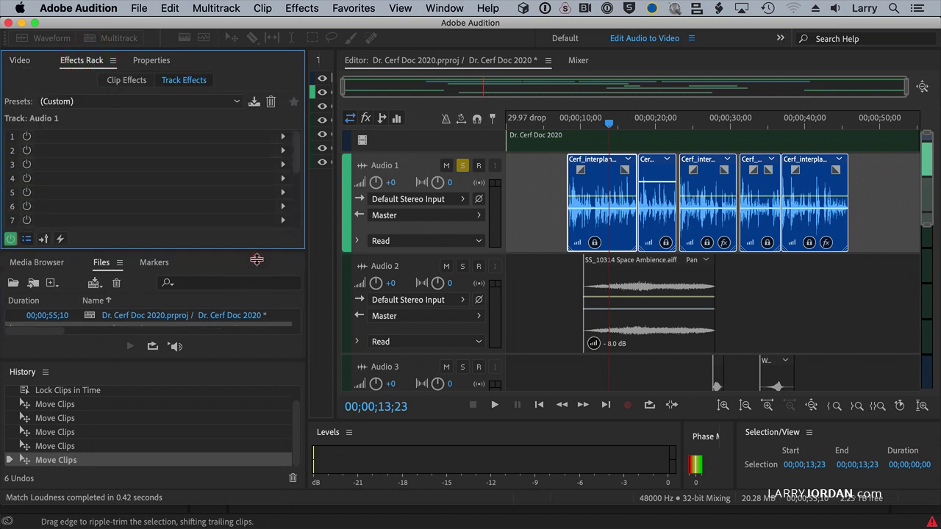
click(66, 102)
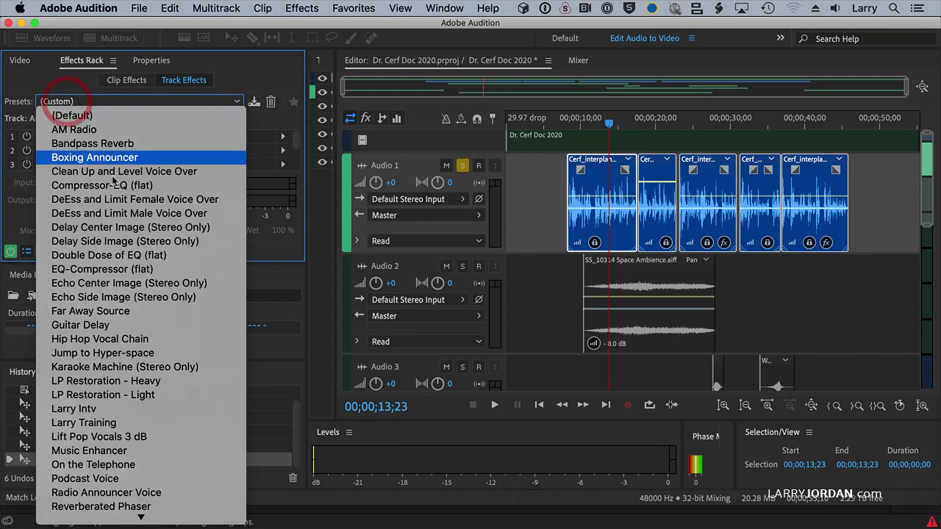
click(185, 422)
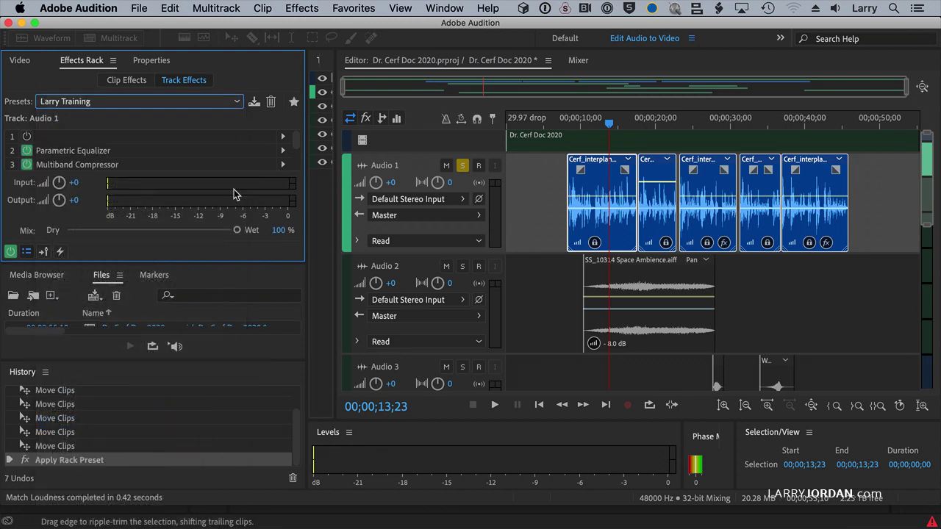
click(158, 166)
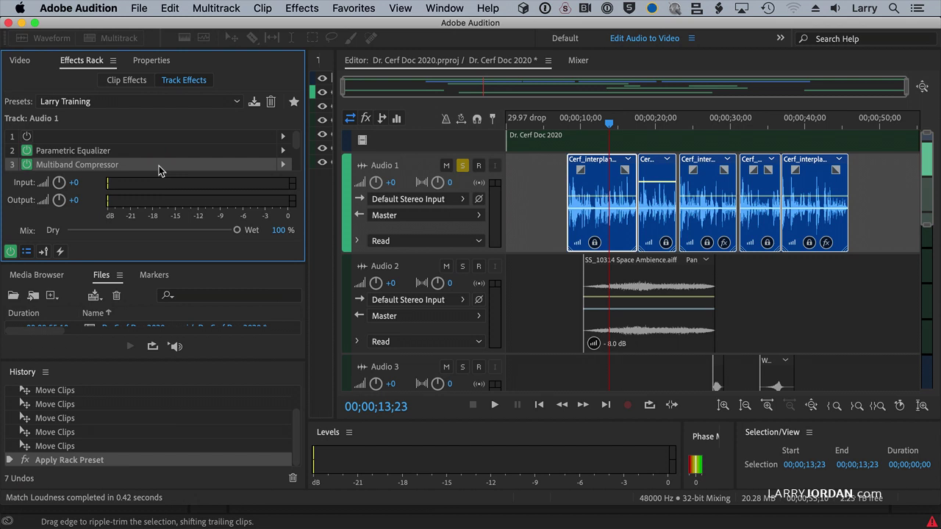
- Enable the Multiband Compressor's brickwall limiter with a -4 dB margin, then unsolo Audio 1
double_click(158, 165)
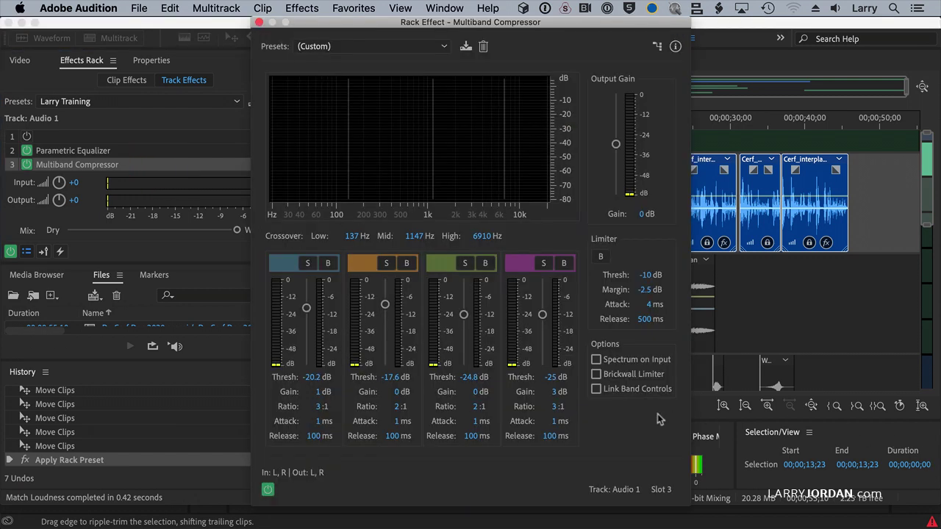
click(595, 374)
click(644, 288)
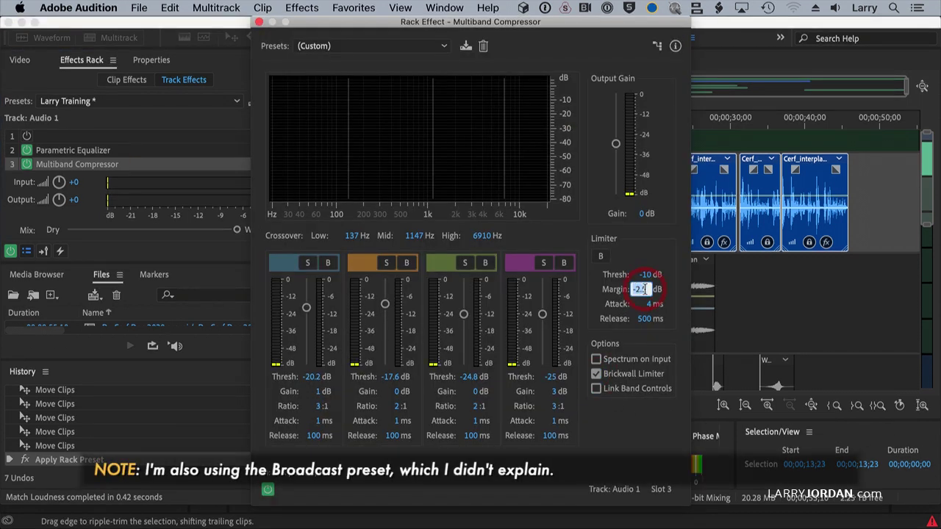
text(-4)
key(Return)
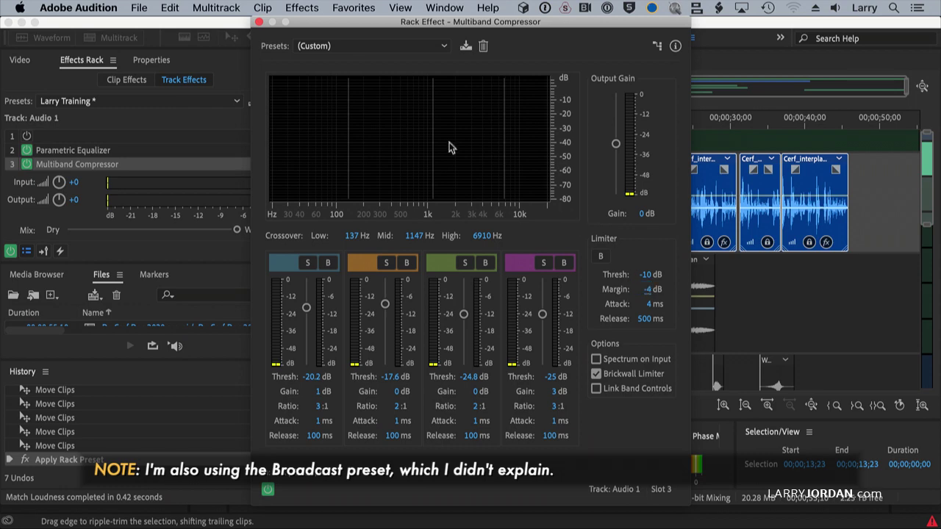
click(259, 23)
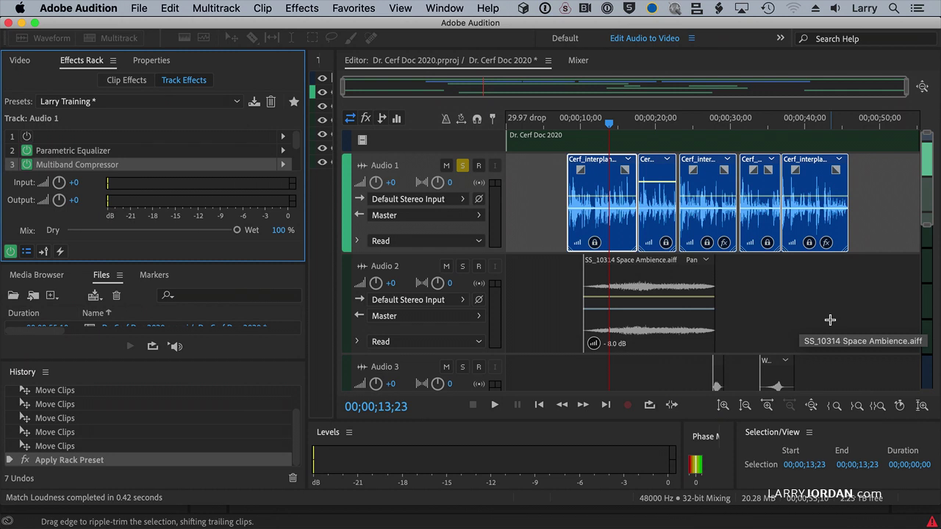
click(463, 165)
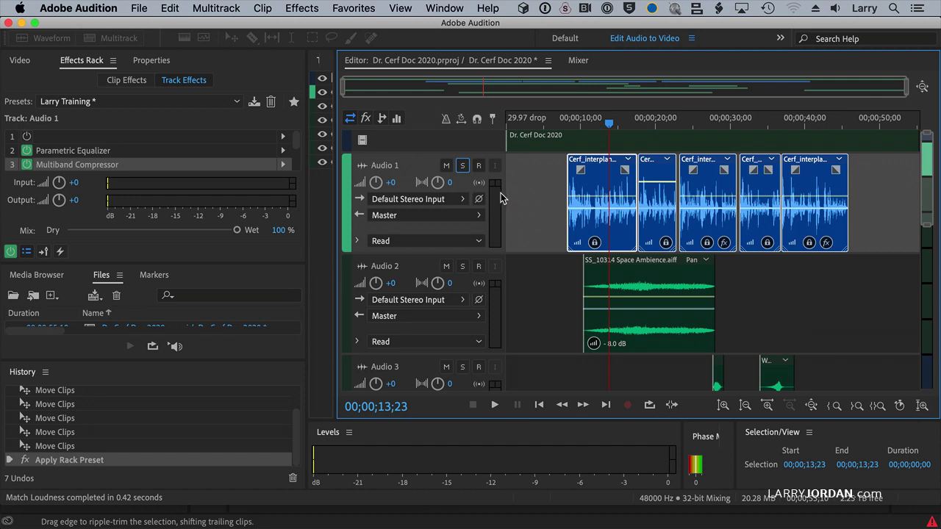
- Export a stereo Multitrack Mixdown to Premiere Pro, overwriting the previous export file
click(176, 12)
mouse_move(147, 9)
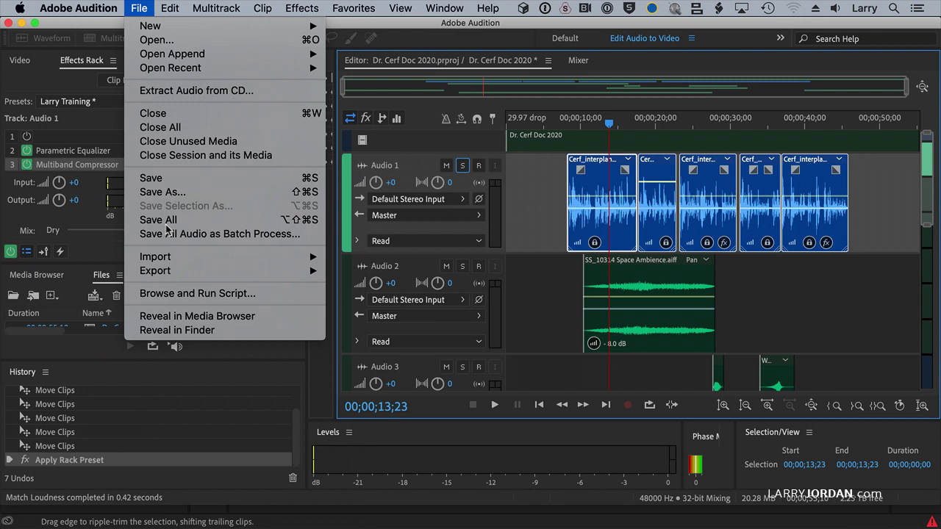
mouse_move(158, 272)
mouse_move(456, 339)
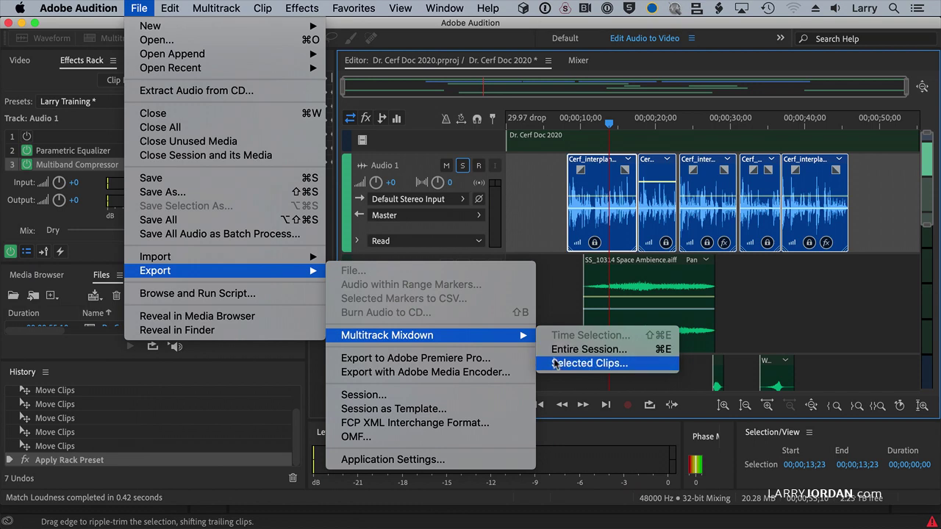
click(499, 366)
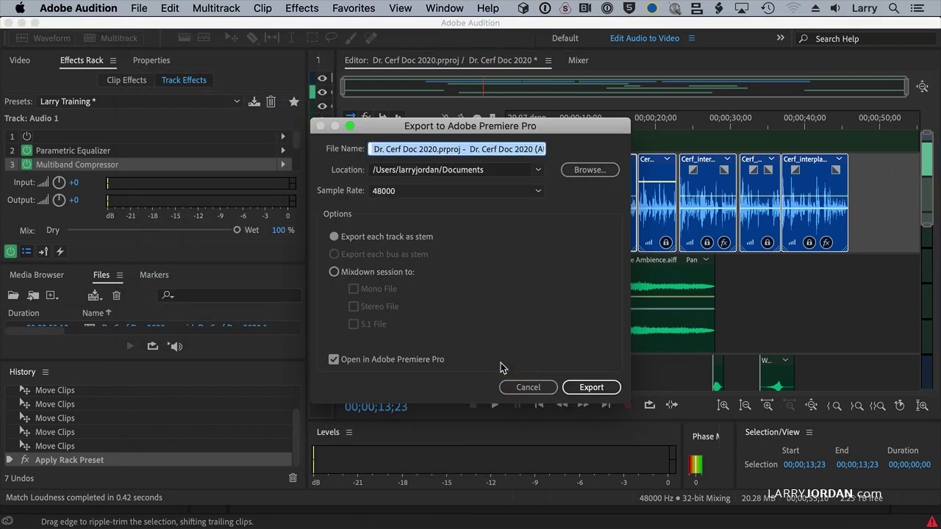
click(383, 274)
click(372, 307)
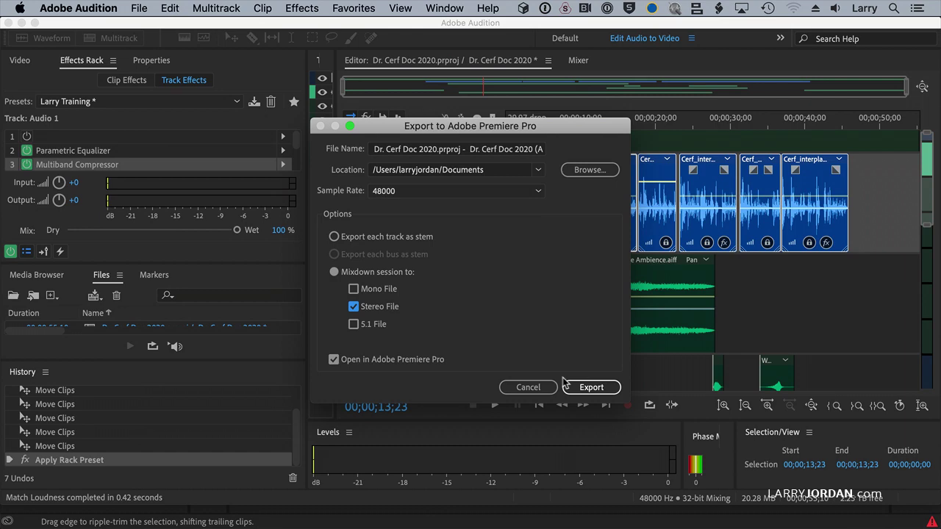
click(581, 389)
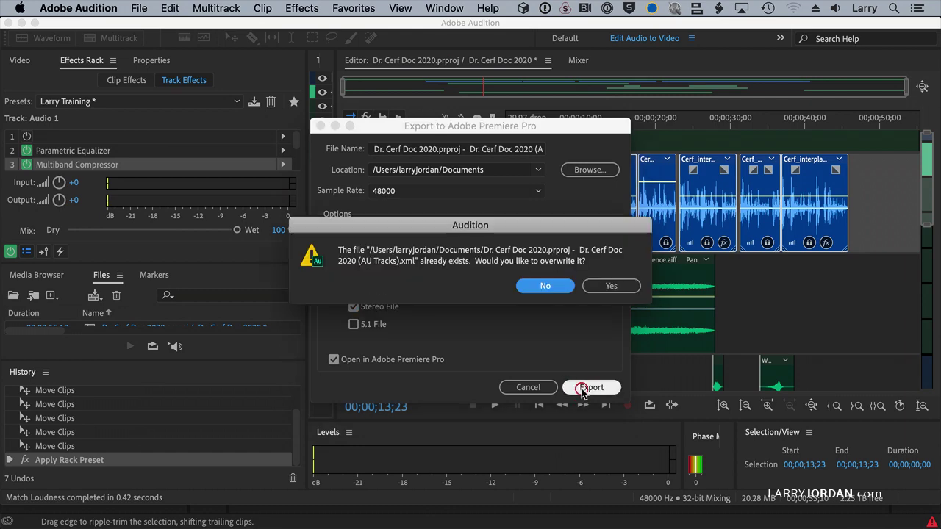
click(612, 290)
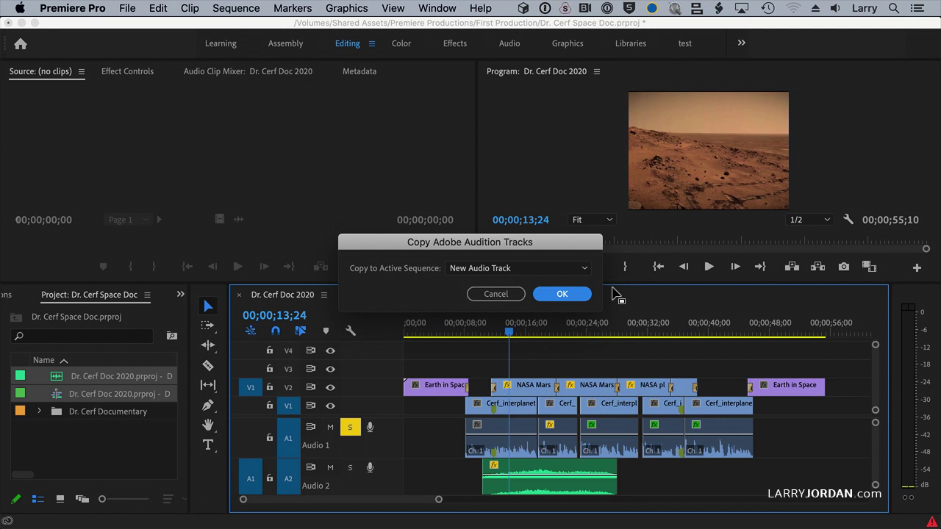
- Copy the Audition mixdown into new audio track A7 and solo A7
click(569, 294)
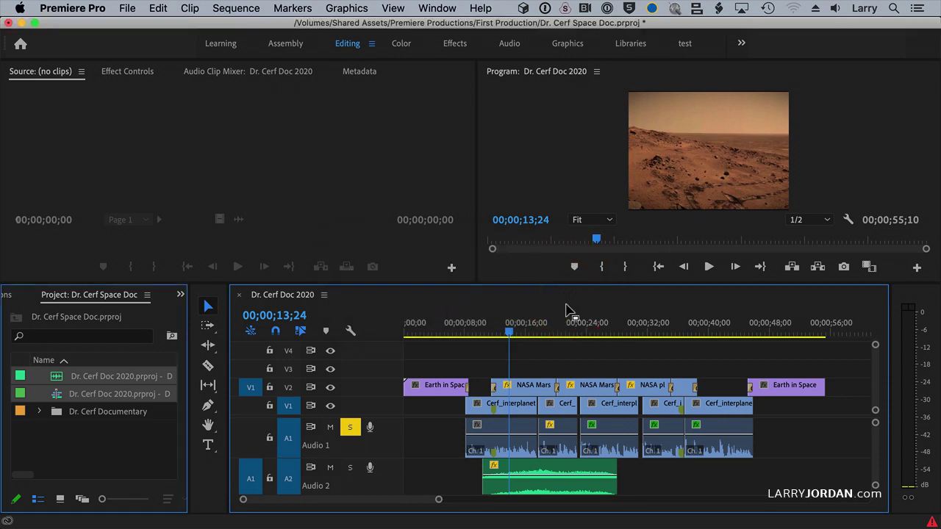
key(grave)
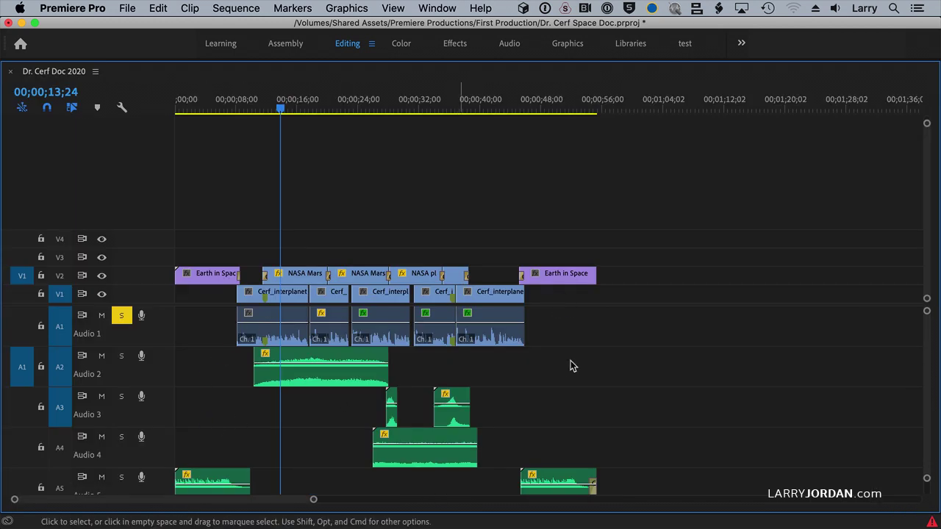
scroll(570, 360, down, 3)
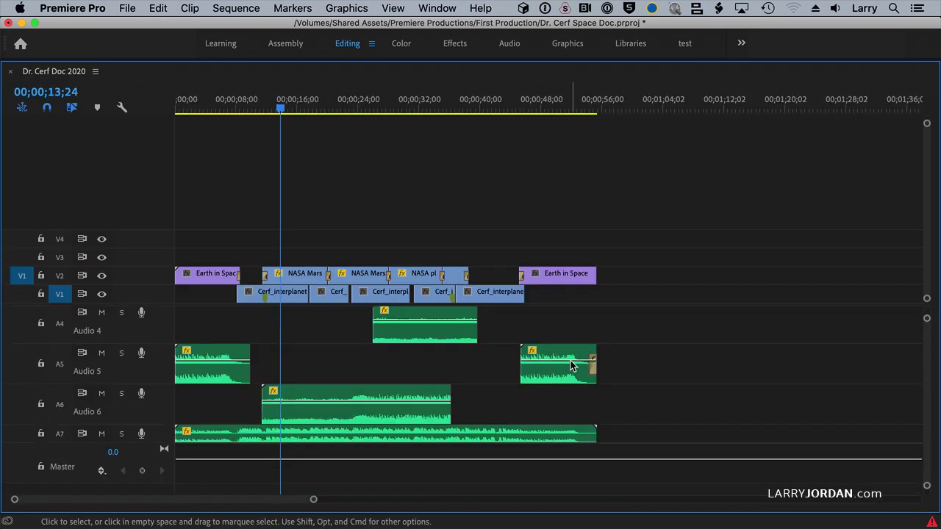
click(120, 435)
scroll(737, 355, up, 2)
scroll(736, 354, up, 2)
key(grave)
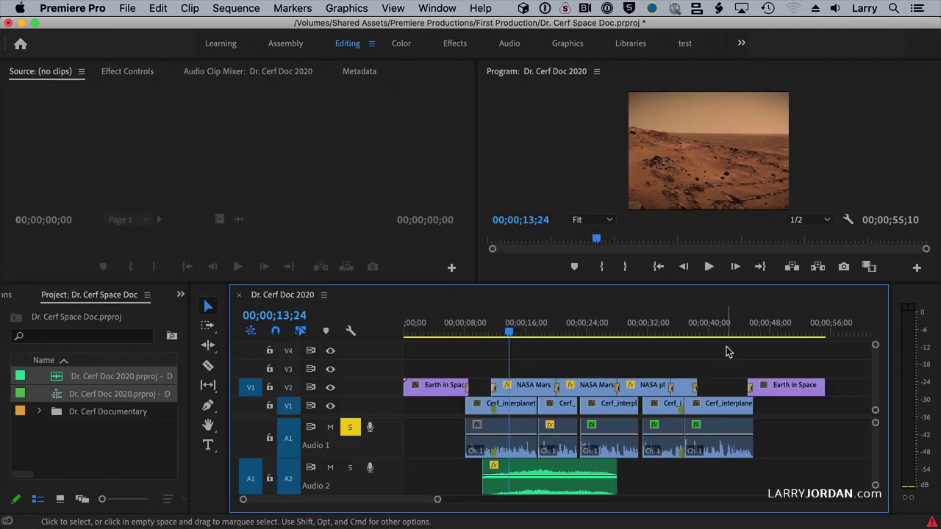
key(space)
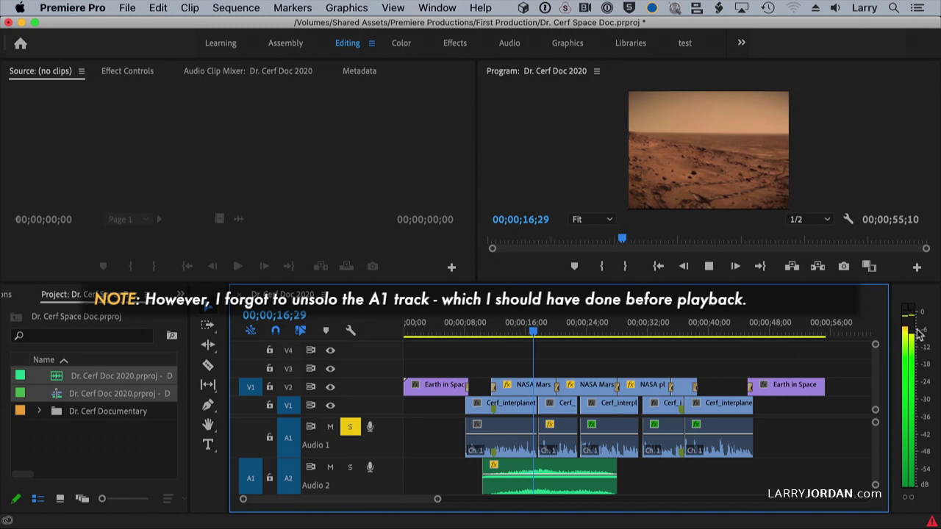
key(space)
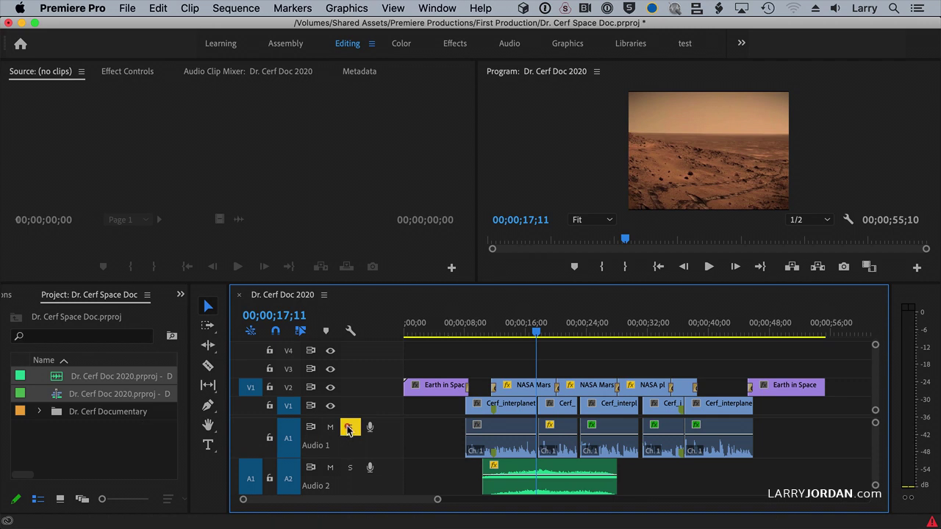
scroll(451, 436, down, 5)
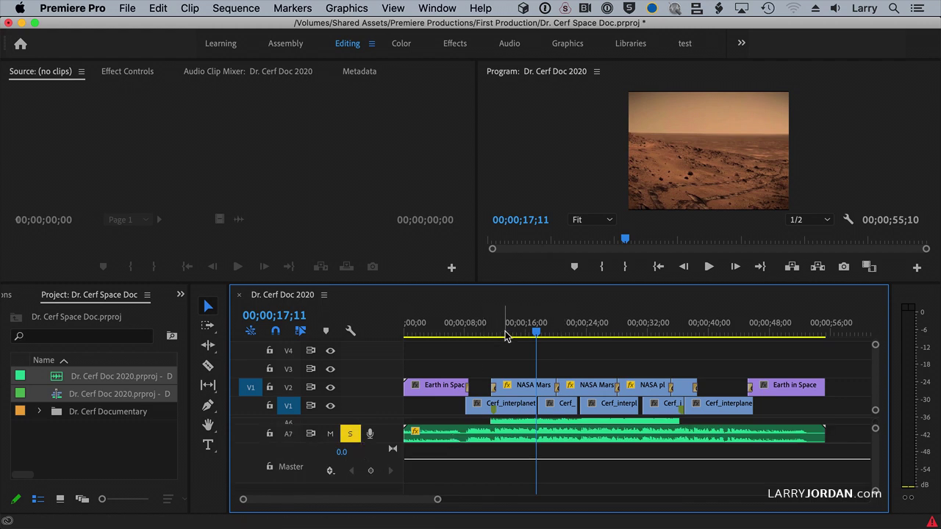
click(497, 335)
key(space)
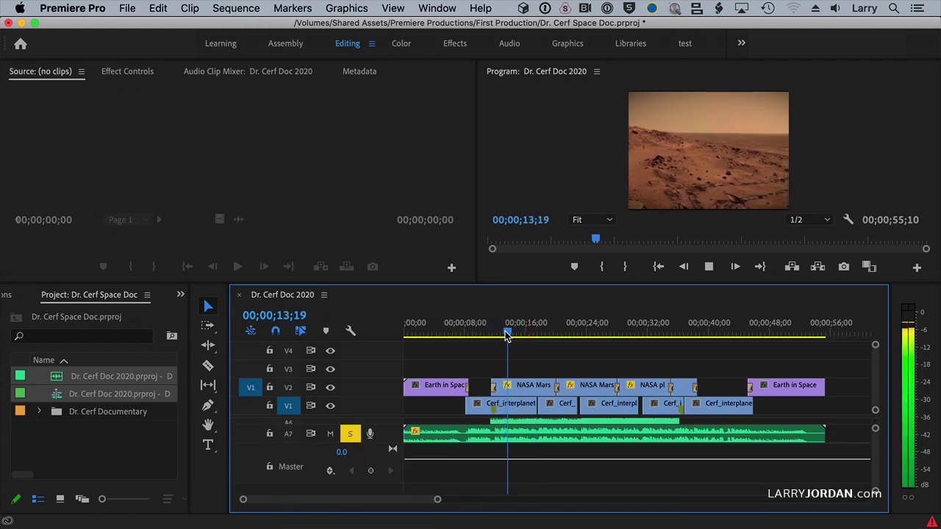
key(space)
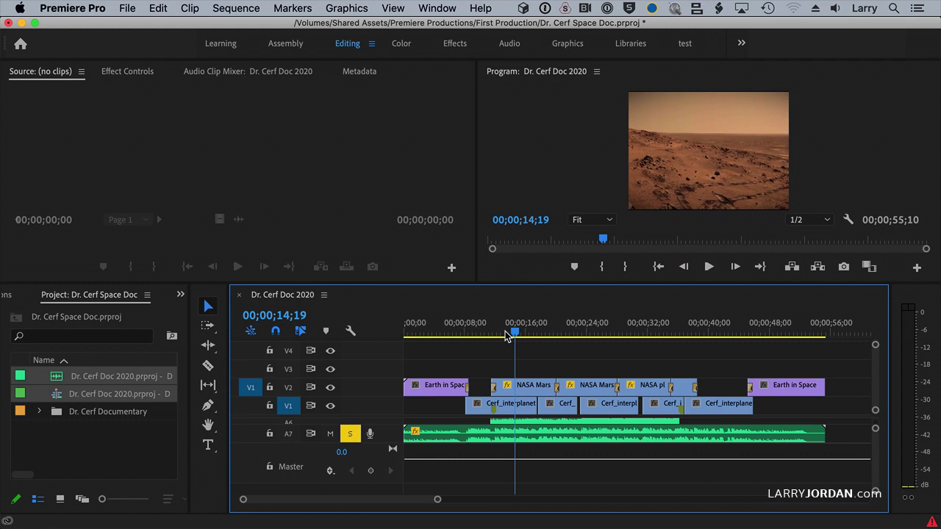